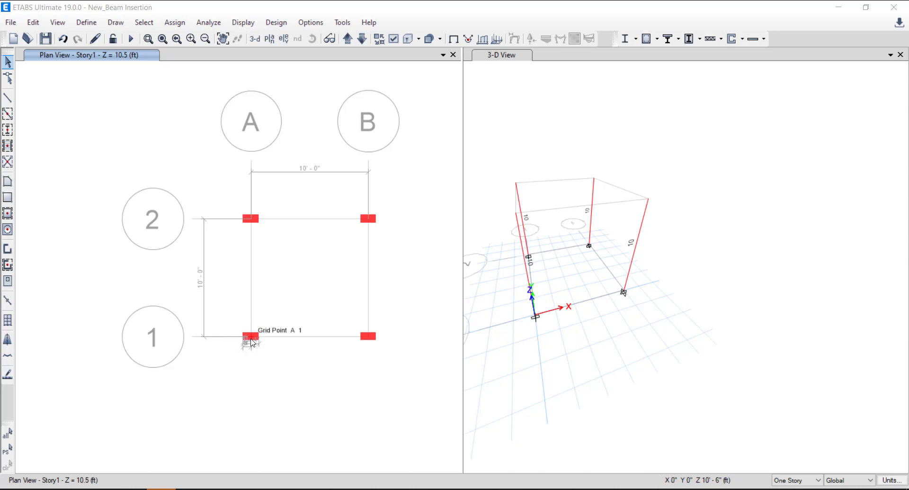
Zoom in on column A-1 until its 8" and 1'-4" dimensions are visible
scroll(252, 343, "up", 2)
scroll(251, 341, "up", 1)
scroll(252, 341, "up", 3)
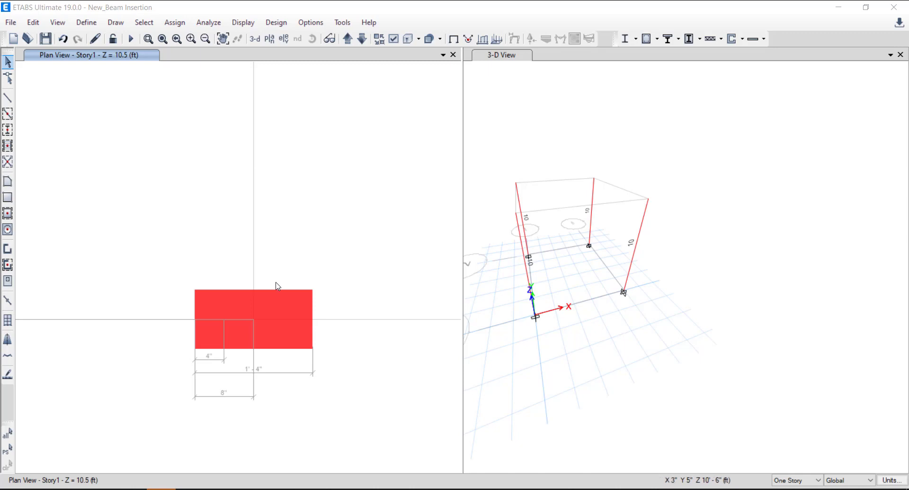
Quick-draw Bm8x12 beams on grid lines A and B, spanning grids 1 to 2
left_click(112, 24)
left_click(179, 91)
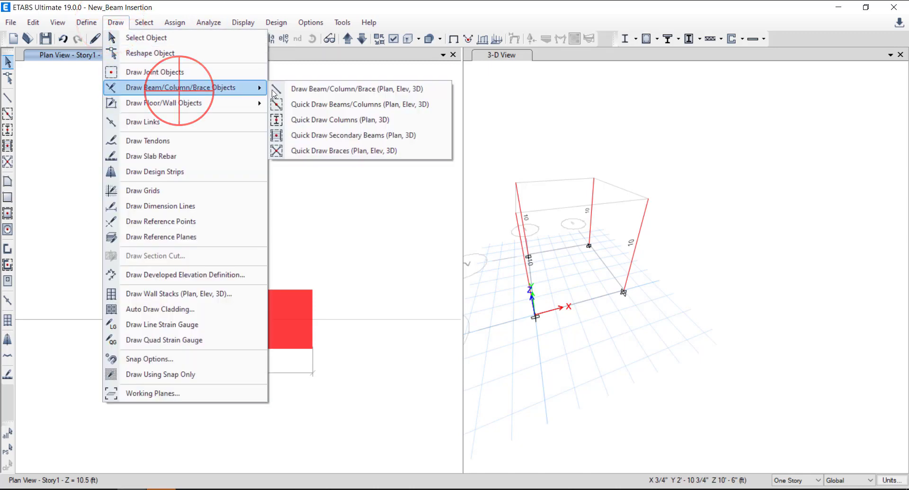
left_click(312, 102)
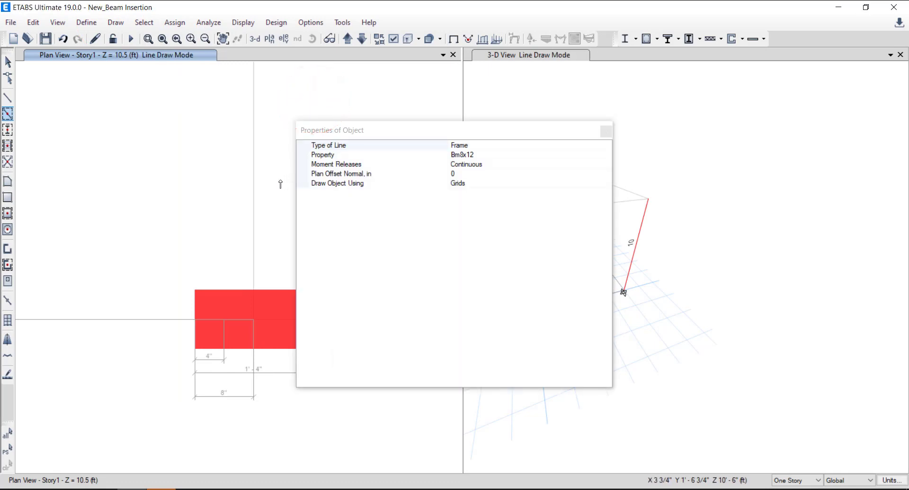
left_click(254, 184)
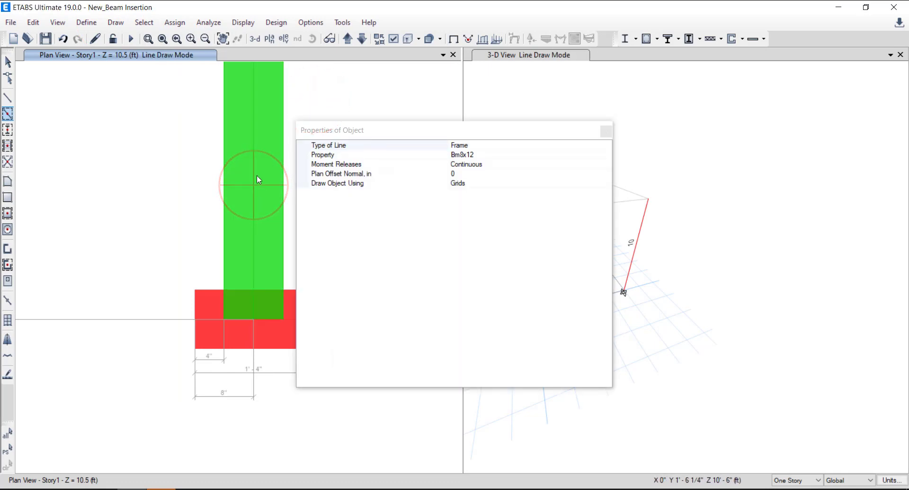
scroll(257, 175, "down", 3)
scroll(231, 187, "down", 3)
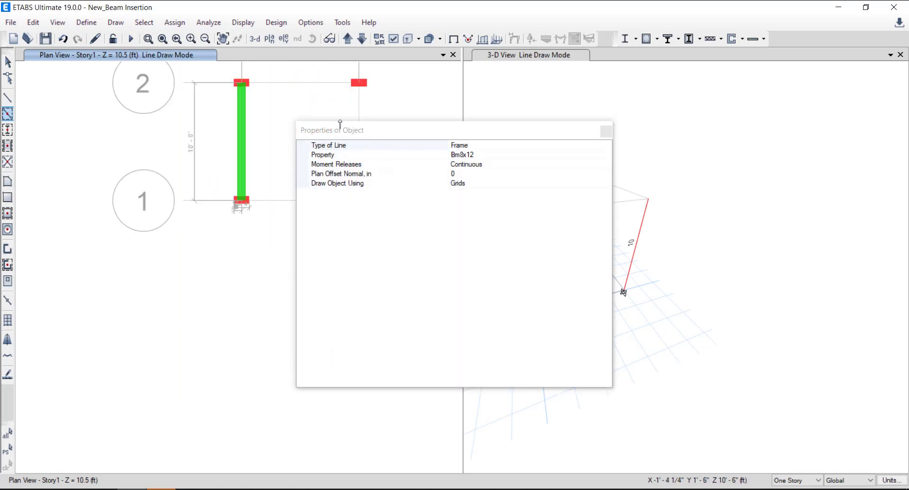
left_click(360, 106)
left_click(602, 136)
scroll(246, 207, "up", 3)
scroll(247, 207, "up", 2)
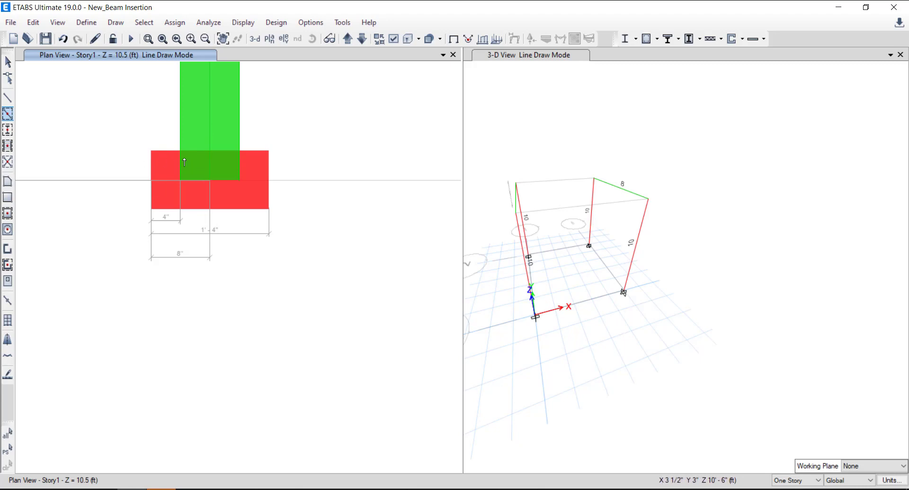
left_click(183, 25)
mouse_move(193, 53)
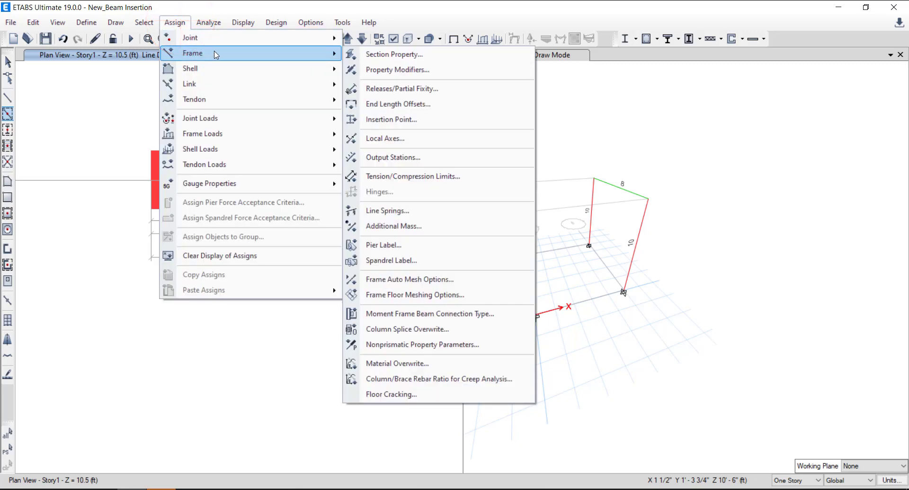
left_click(397, 125)
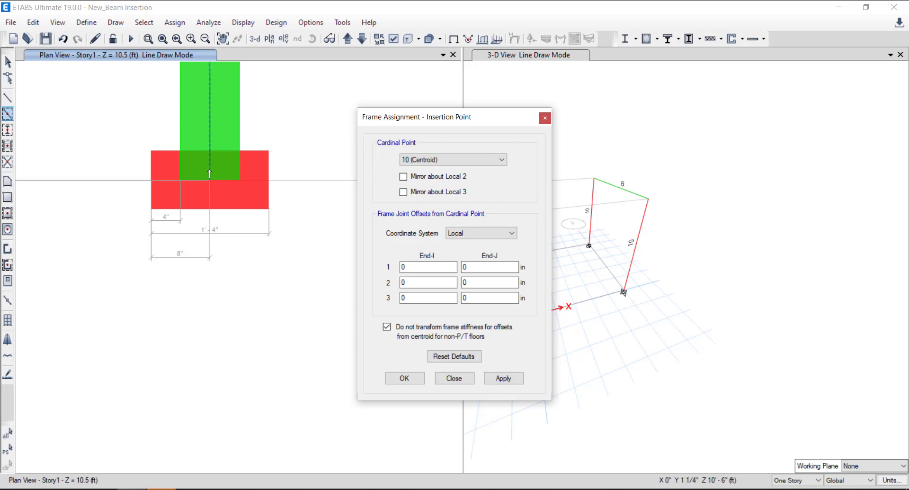
left_click(455, 379)
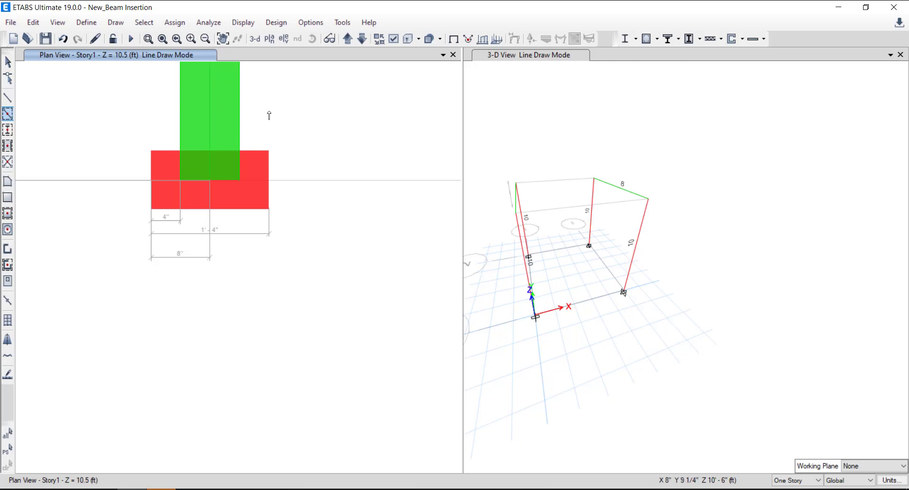
Give the beam over the column a cardinal point 9 (Top Right) insertion point
key("Escape")
left_click(211, 110)
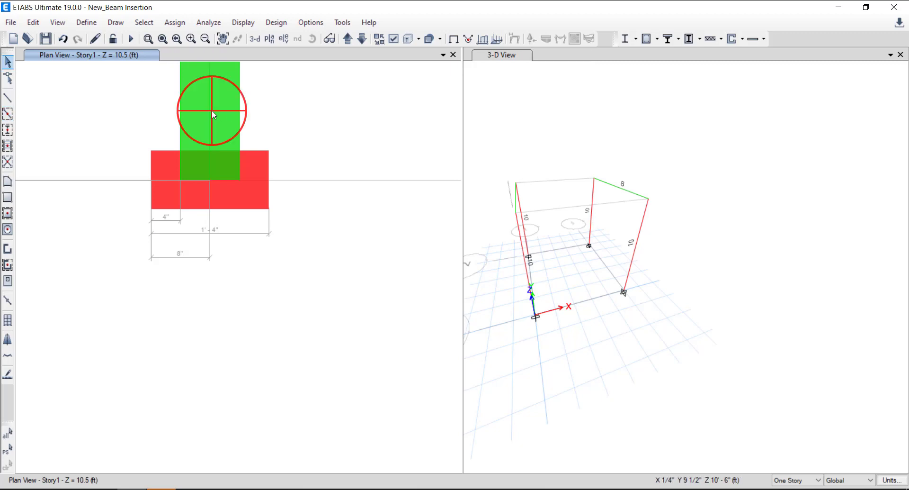
left_click(177, 29)
left_click(254, 53)
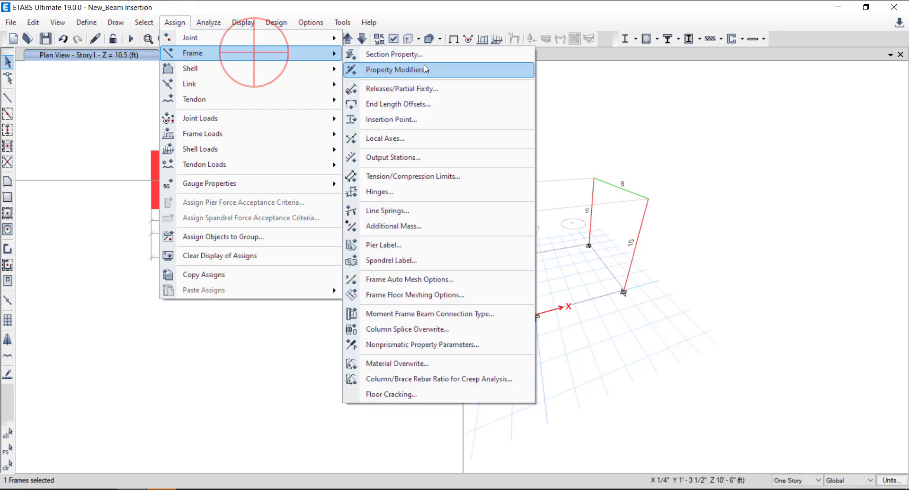
left_click(410, 119)
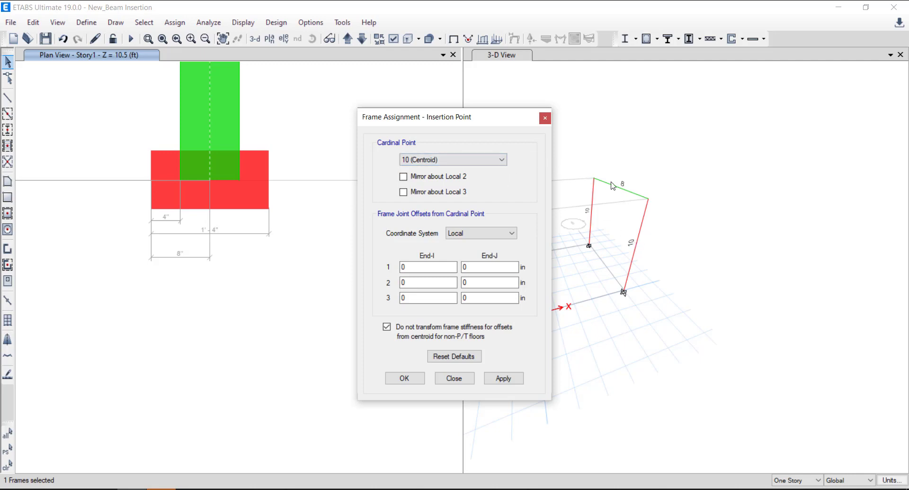
left_click(498, 159)
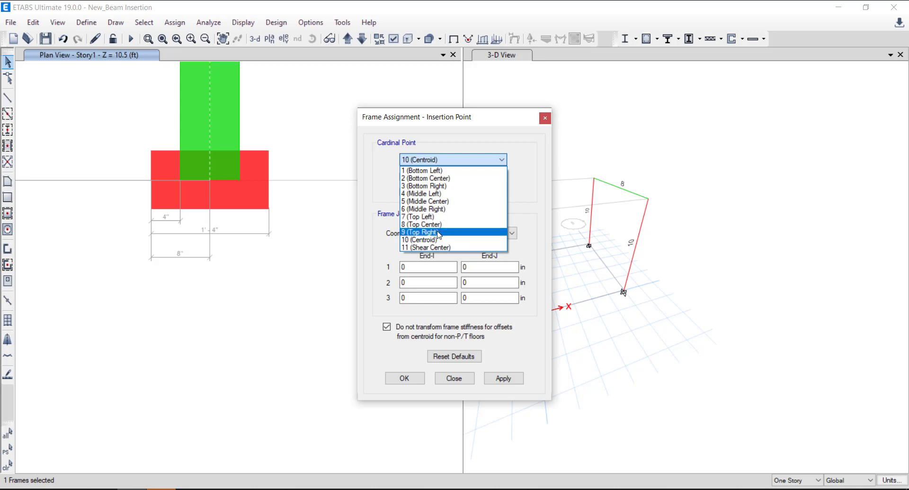
left_click(439, 234)
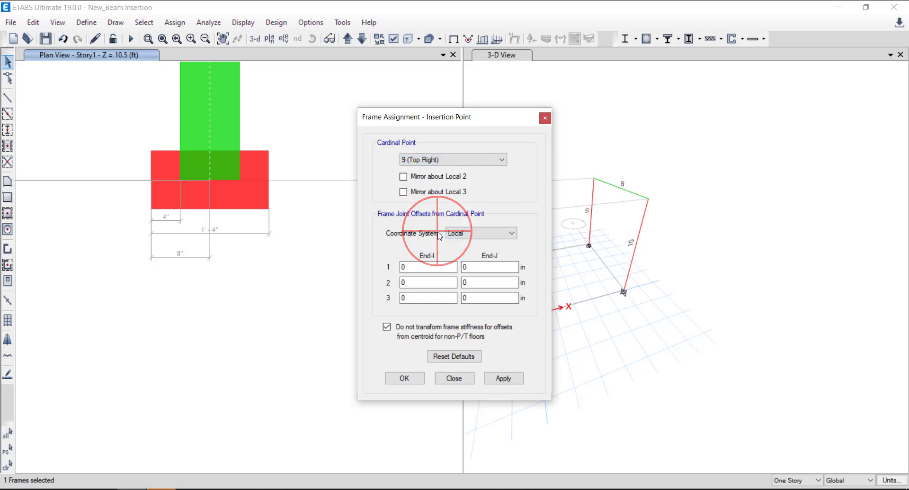
left_click(504, 377)
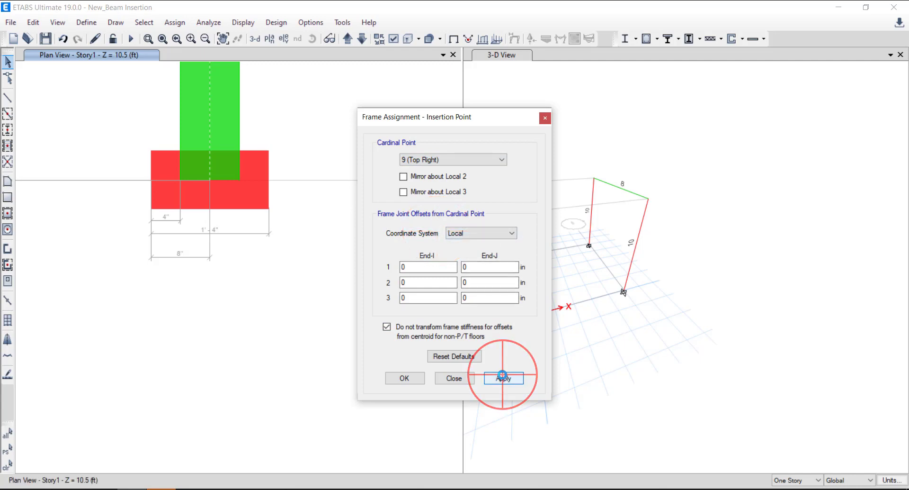
left_click(422, 377)
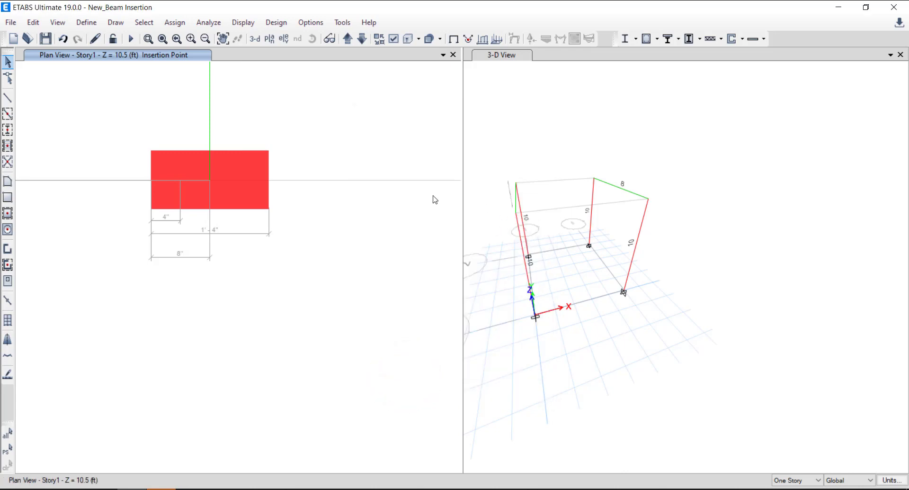
left_click(334, 252)
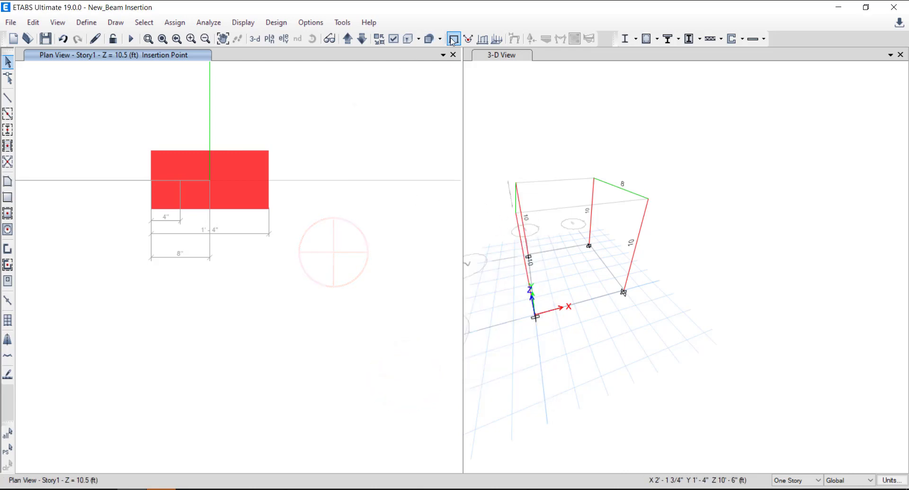
Show members extruded, zoom into the left beam-column joint, then select the left beam
left_click(453, 40)
left_click(408, 39)
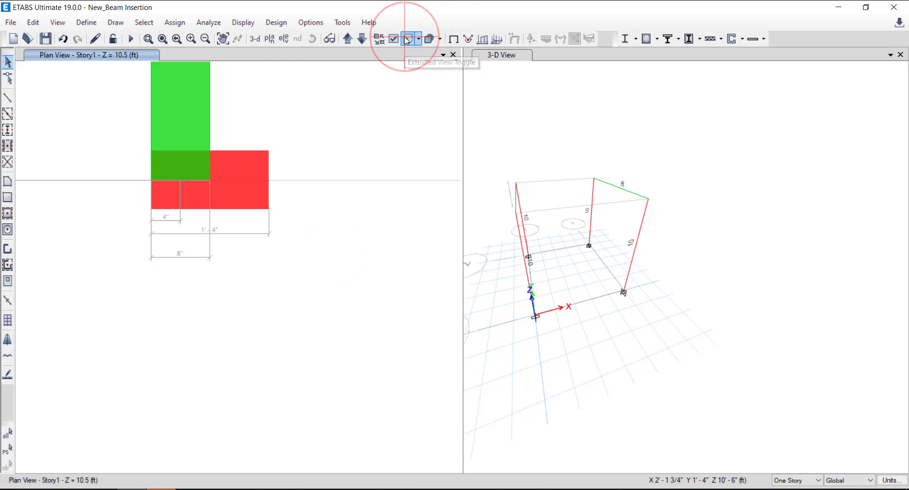
scroll(175, 197, "up", 3)
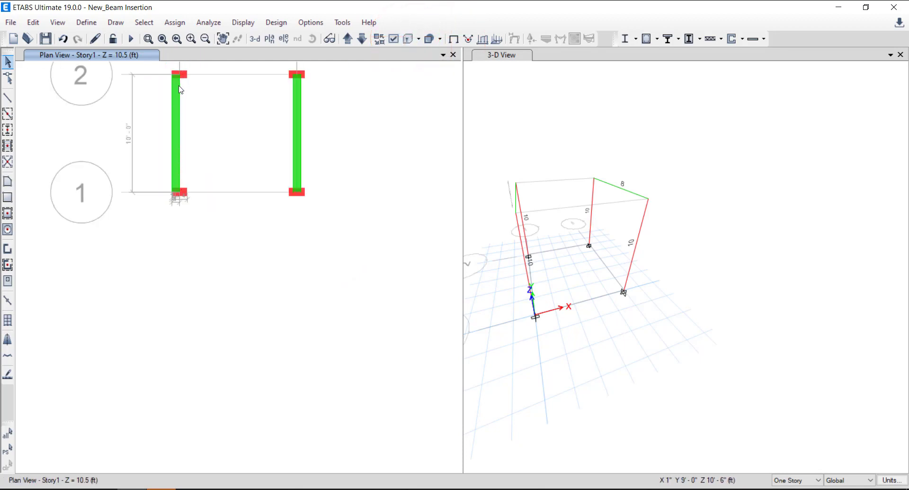
scroll(172, 158, "up", 3)
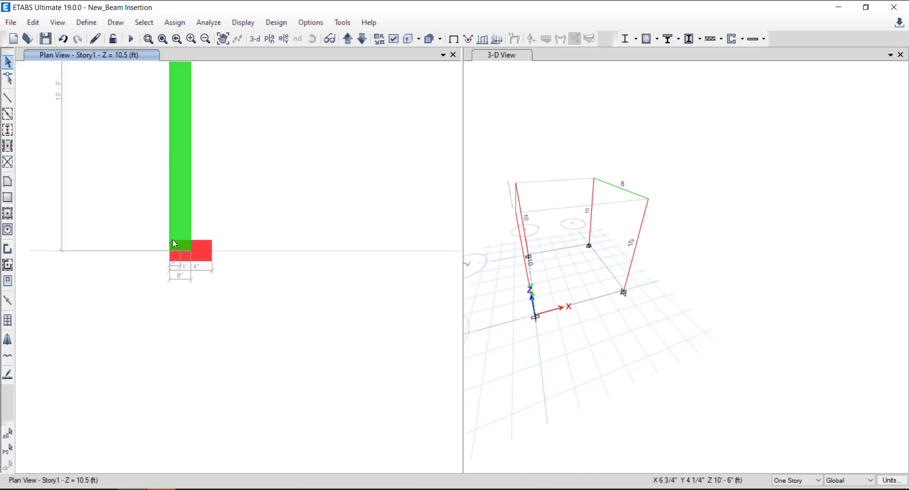
scroll(143, 251, "down", 3)
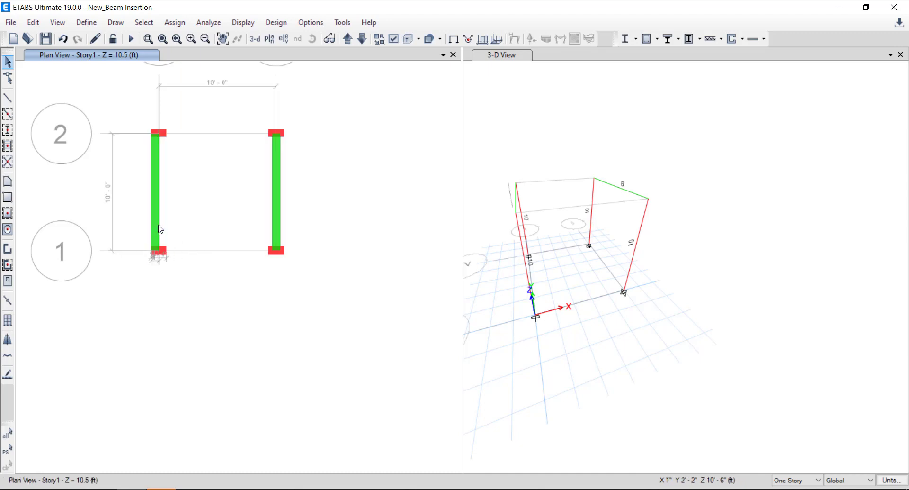
left_click(160, 230)
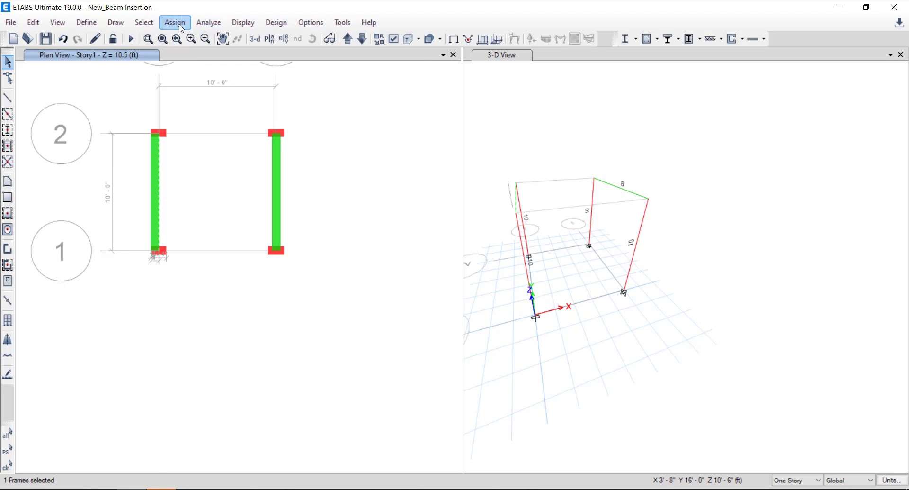
Select only the right beam and set its insertion cardinal point to 7 (Top Left)
left_click(278, 216)
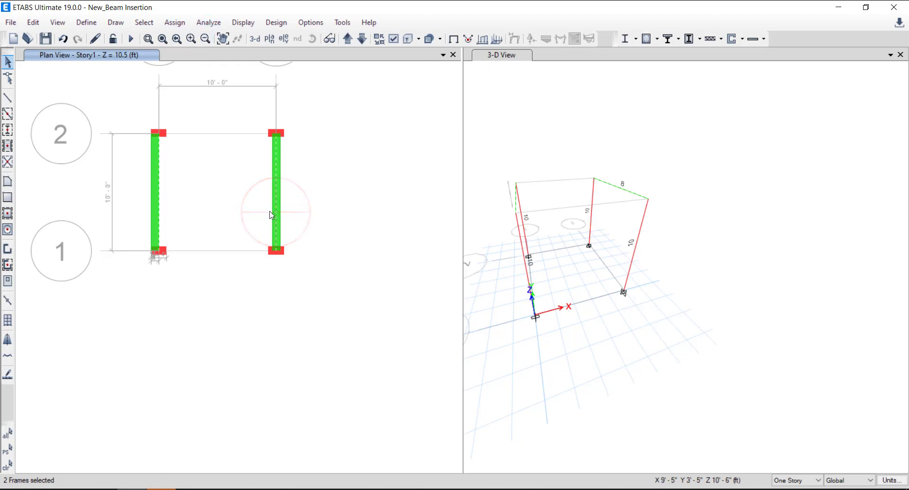
key("Escape")
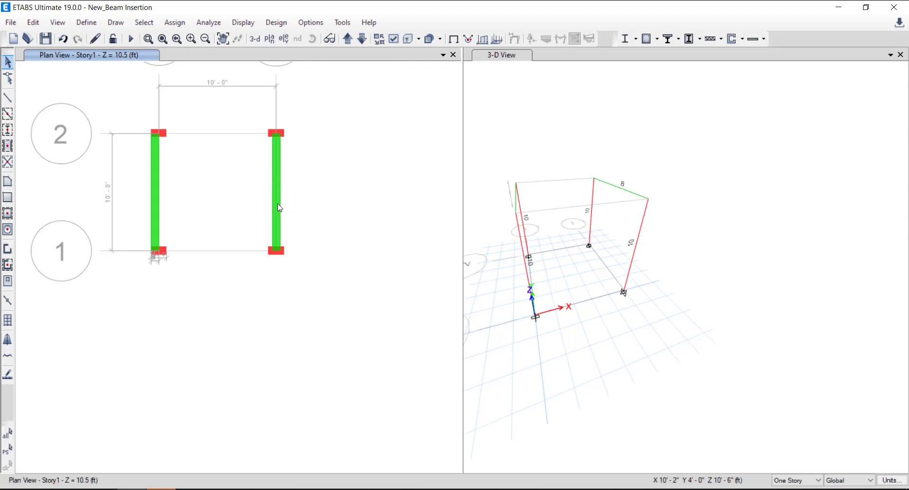
left_click(280, 208)
left_click(175, 22)
mouse_move(190, 53)
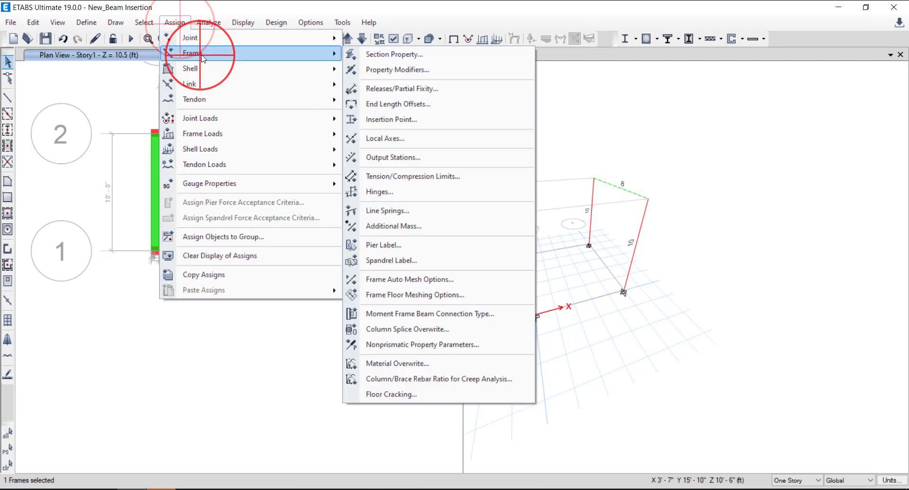
left_click(433, 120)
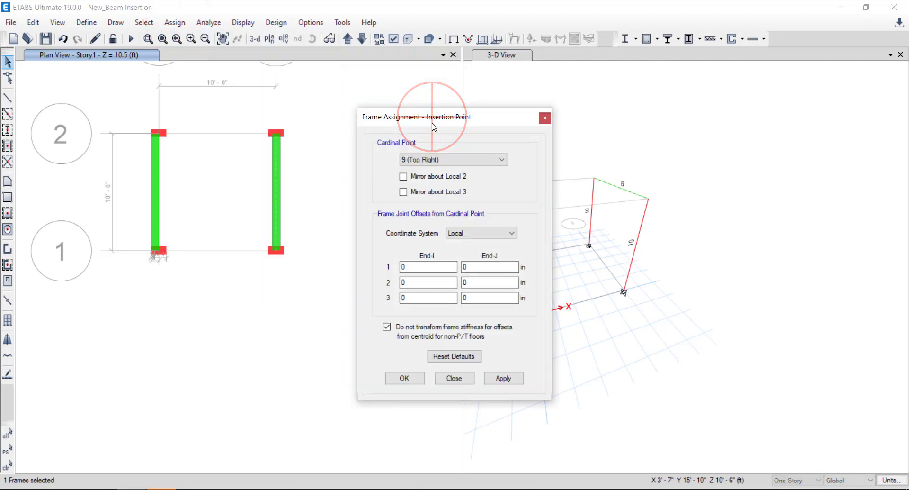
left_click(505, 162)
left_click(440, 220)
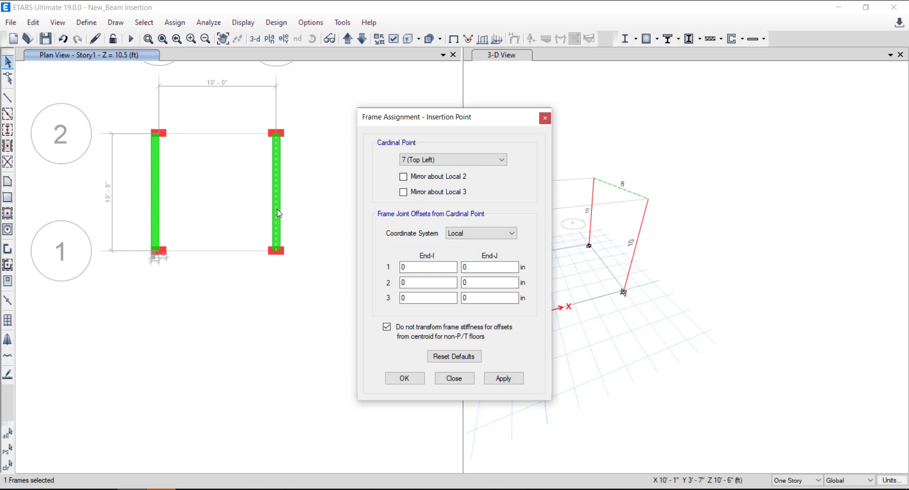
left_click(495, 379)
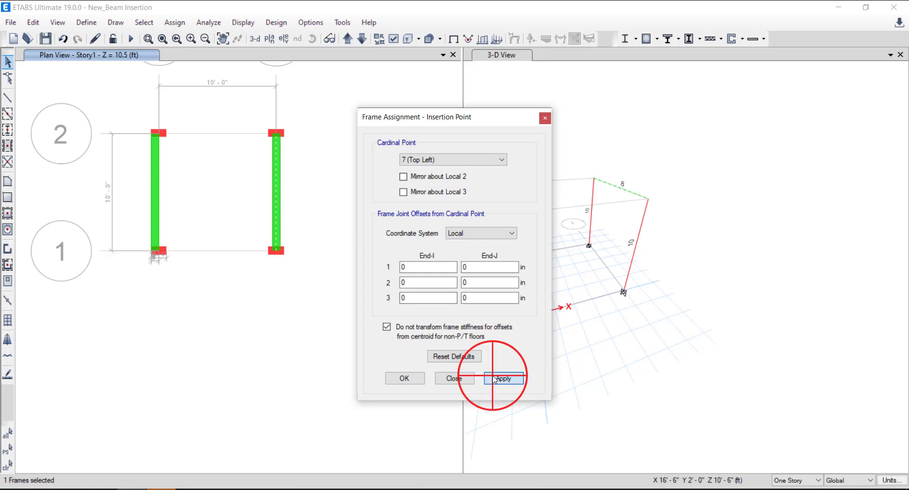
left_click(405, 377)
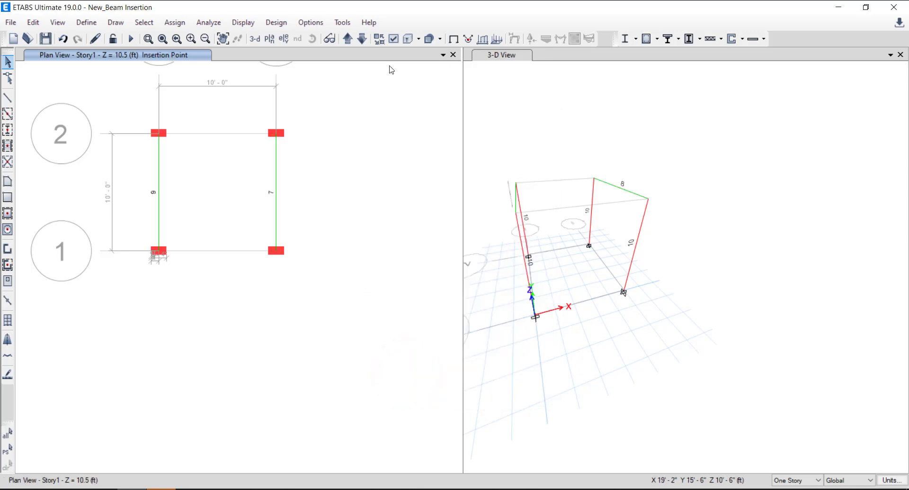
Show members extruded and zoom in to confirm the right beam sits flush with its column edge
left_click(453, 40)
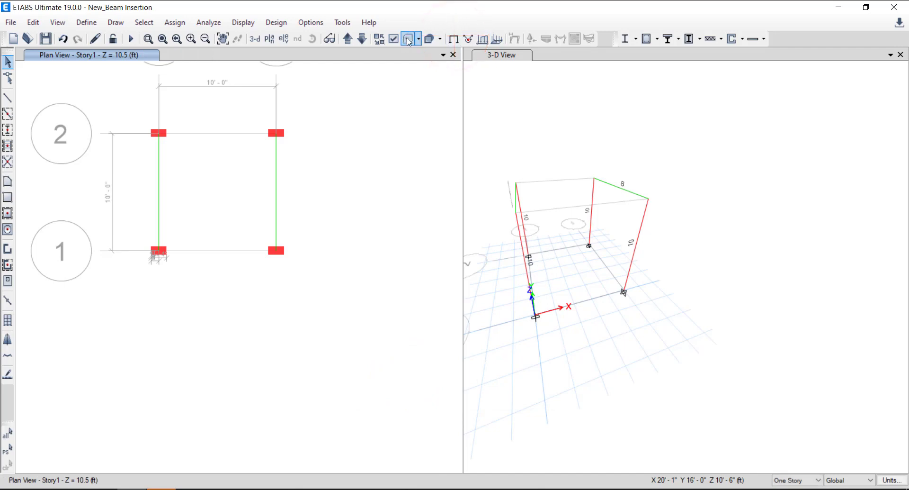
left_click(407, 39)
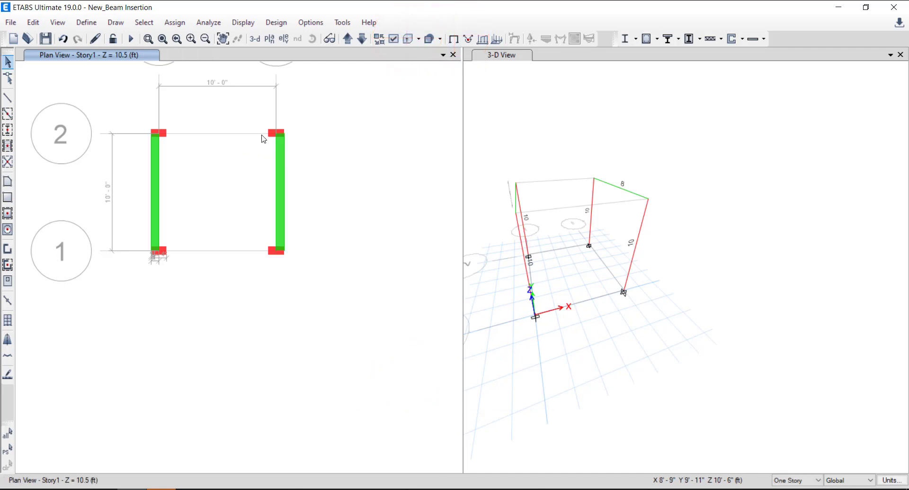
scroll(279, 139, "up", 3)
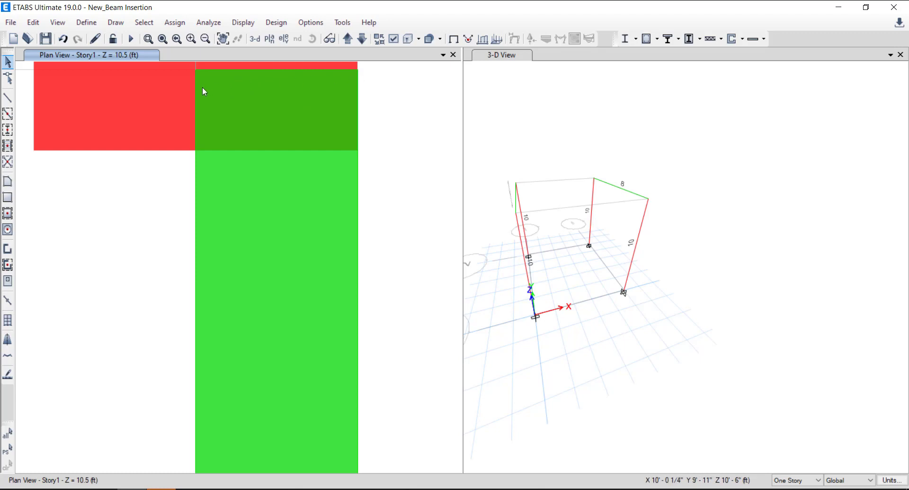
scroll(230, 116, "up", 2)
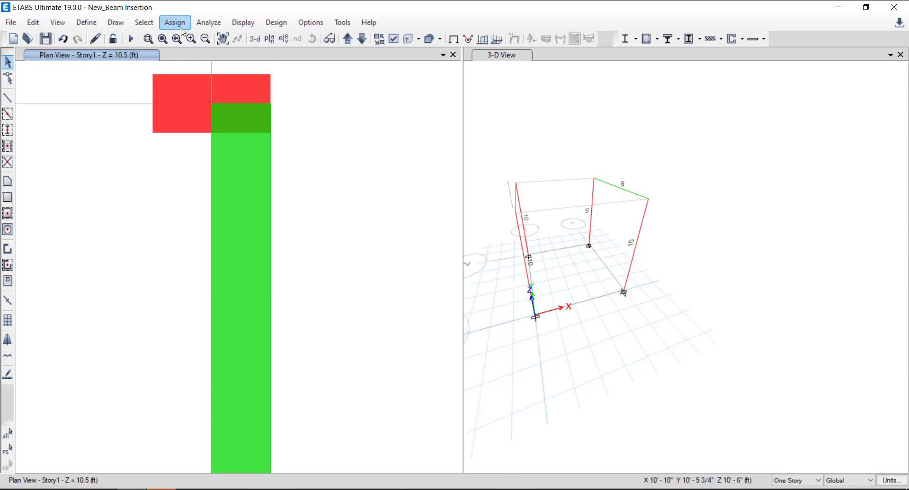
Reopen the frame Insertion Point dialog showing cardinal point 7 (Top Left) and zero offsets
left_click(179, 31)
left_click(192, 53)
left_click(389, 119)
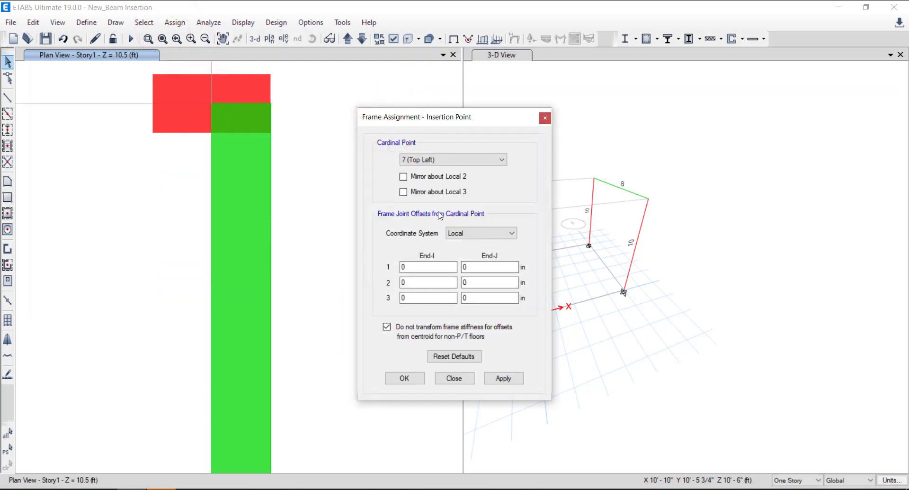